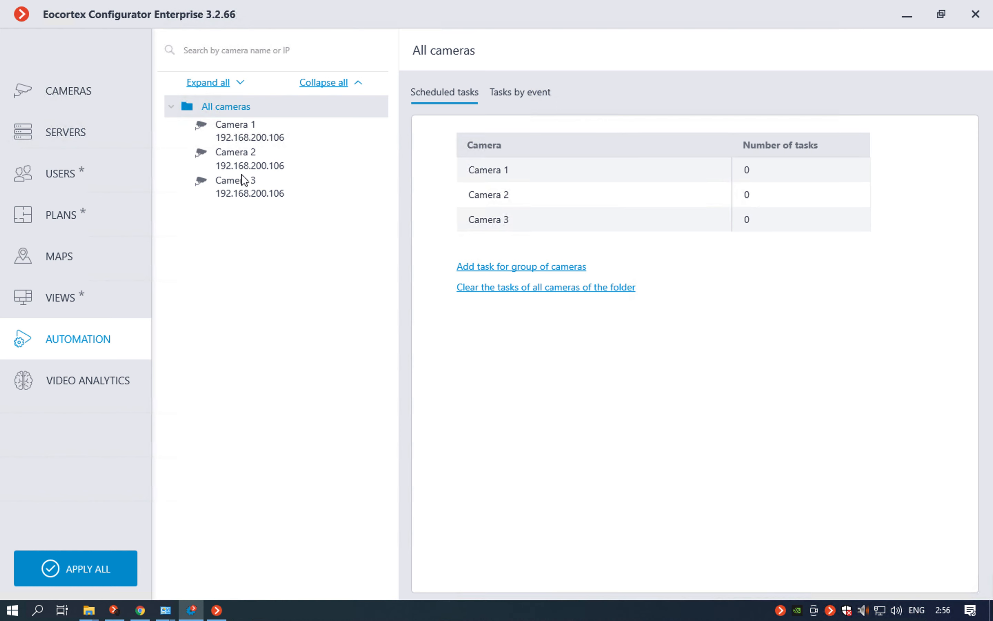
- Start a new scheduled task for Camera 1 and name it Task 1
left_click(244, 137)
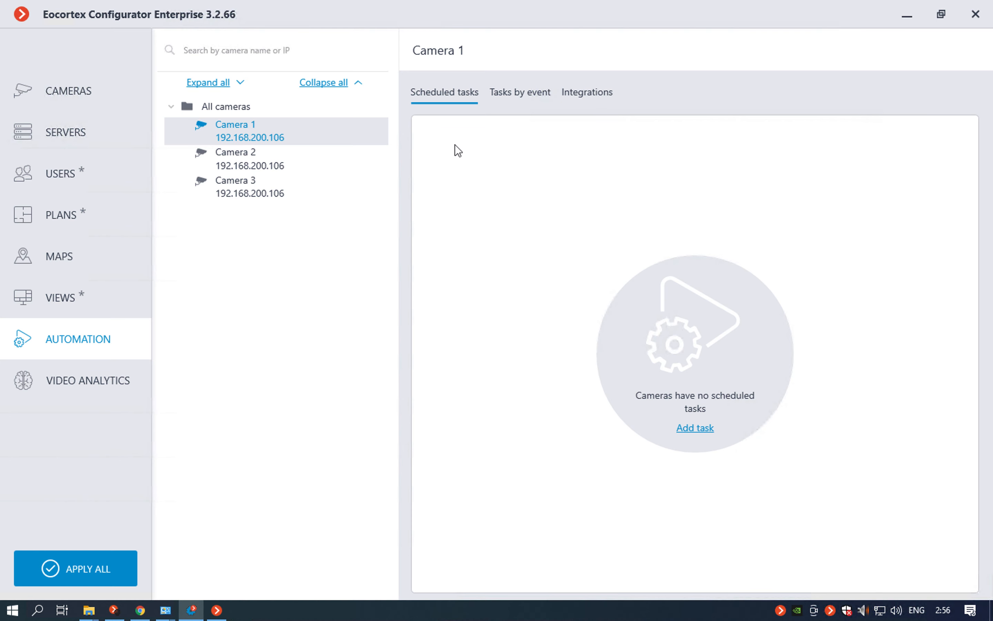
left_click(701, 431)
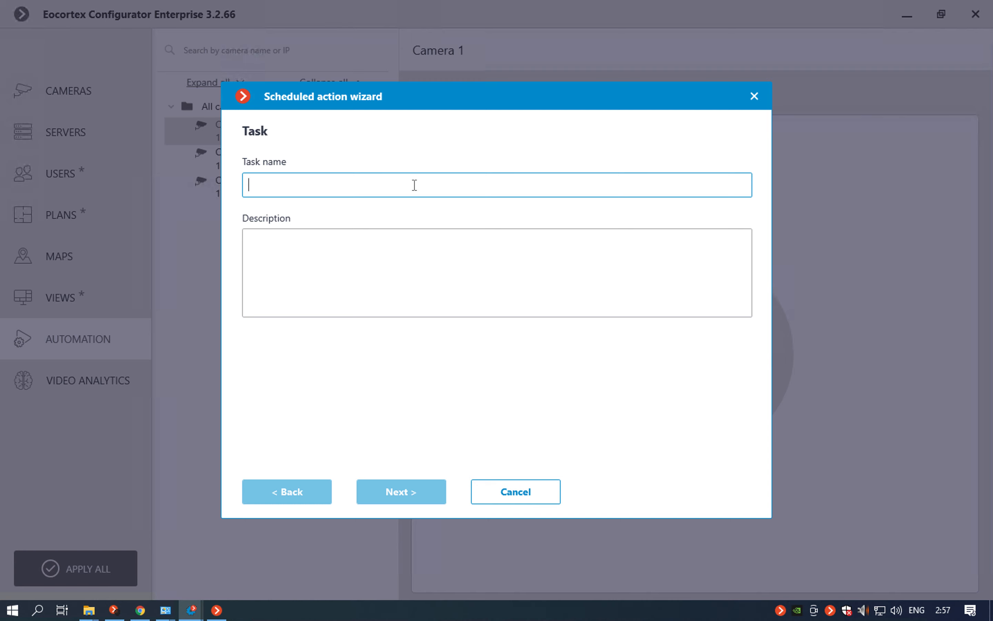
type("Task")
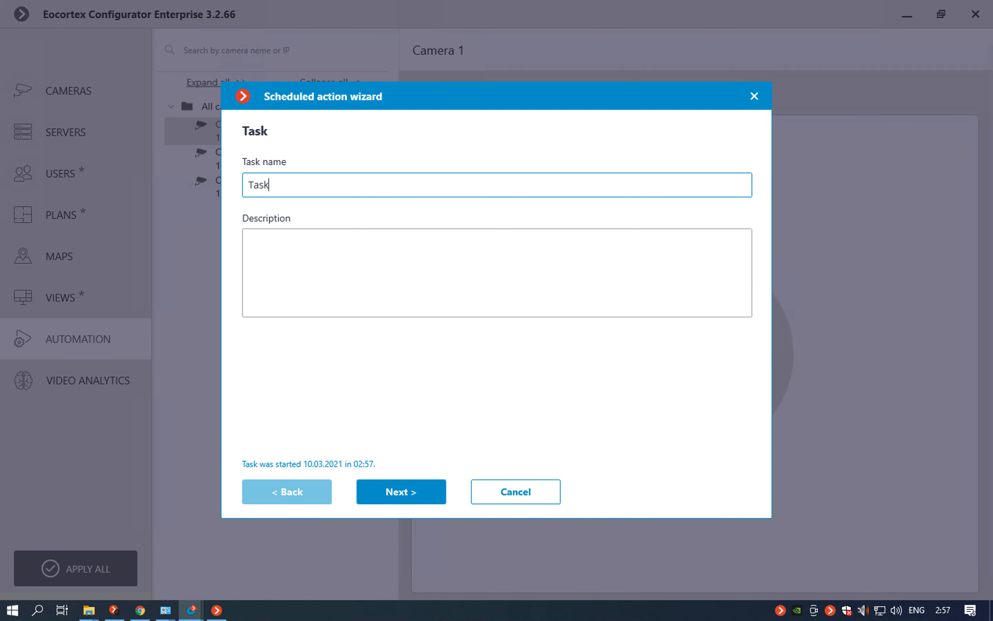
type(" 1")
left_click(388, 491)
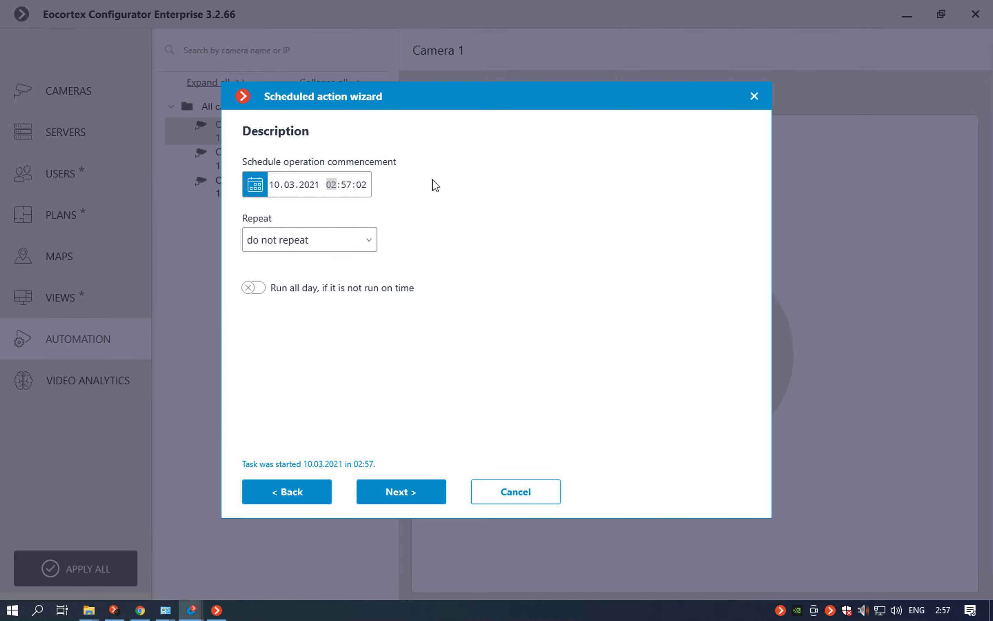
- Schedule the task to repeat by weeks, every Monday, with a start time of 10:00:00
left_click(355, 240)
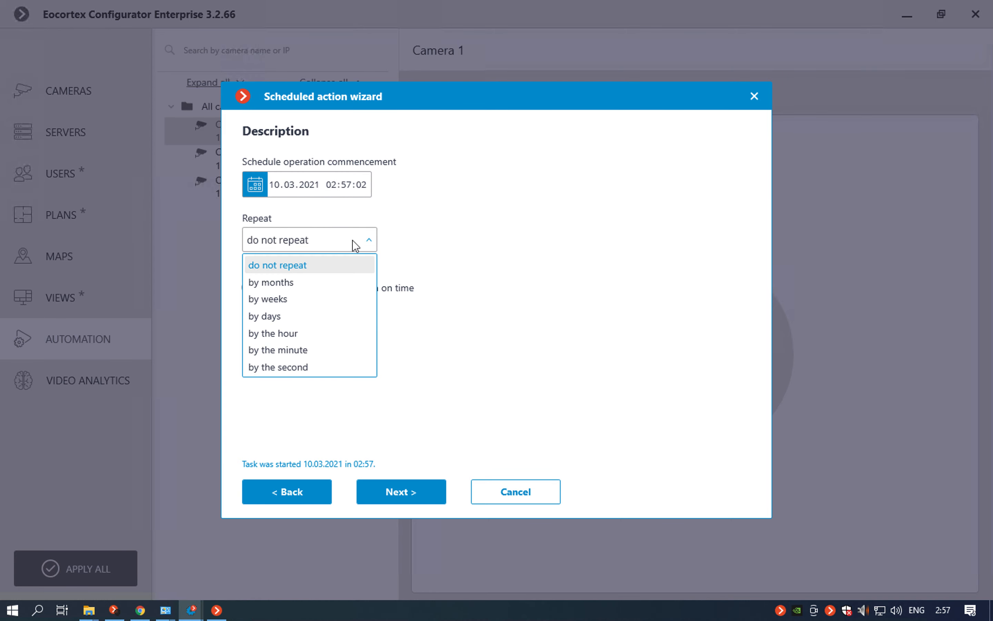
left_click(279, 299)
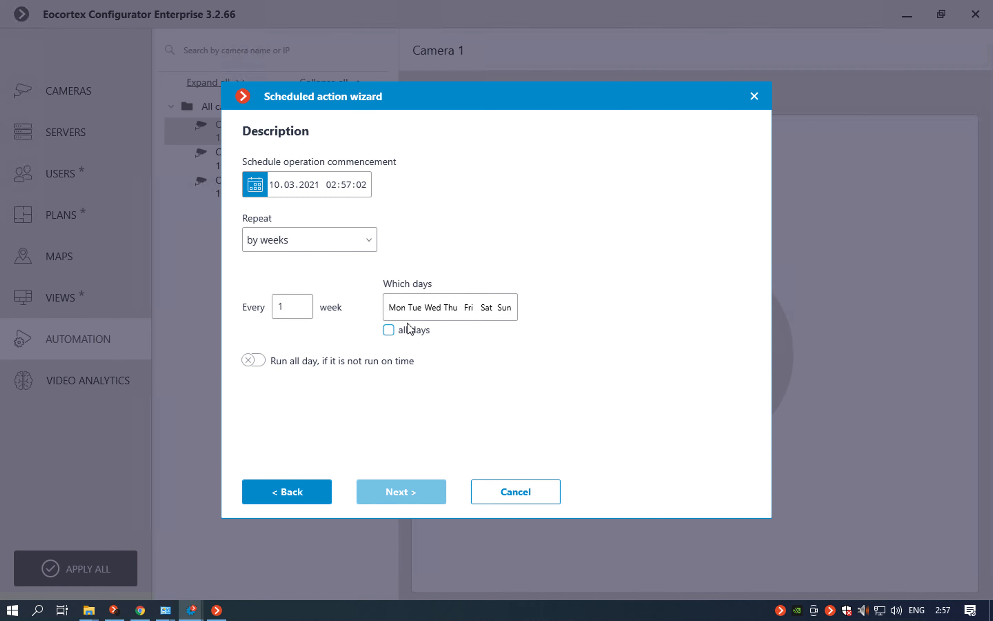
left_click(400, 310)
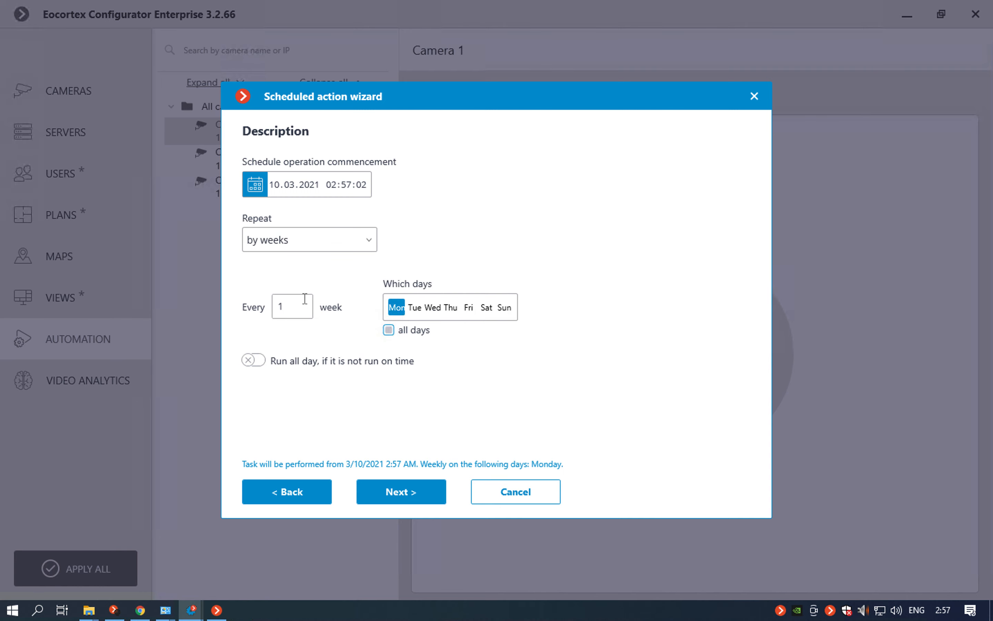
left_click(335, 184)
type("10:00:00")
left_click(394, 496)
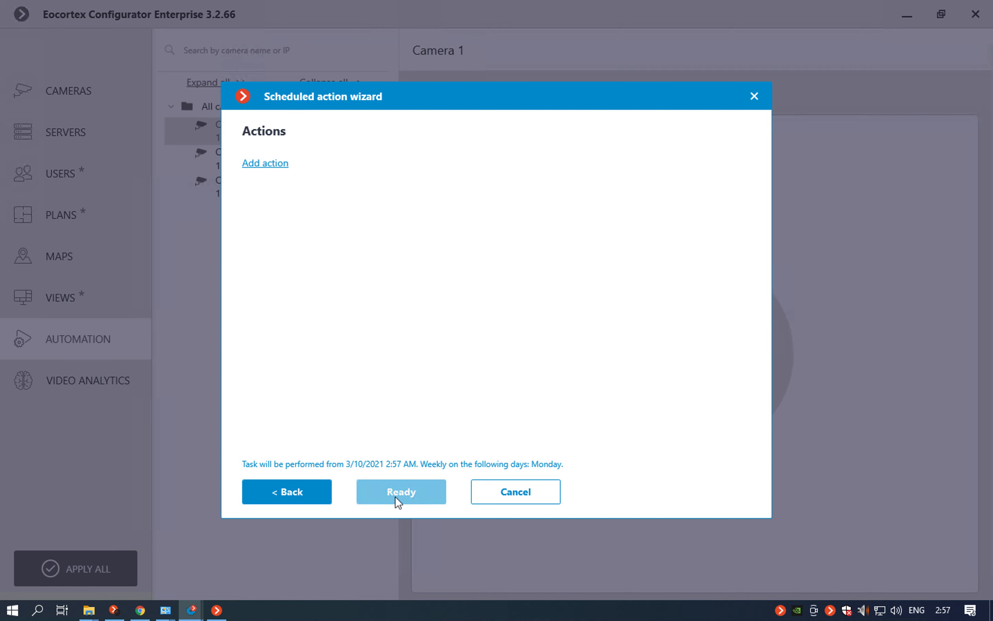
- Add an action to the task and choose Save frame from the available actions
left_click(276, 164)
left_click(541, 297)
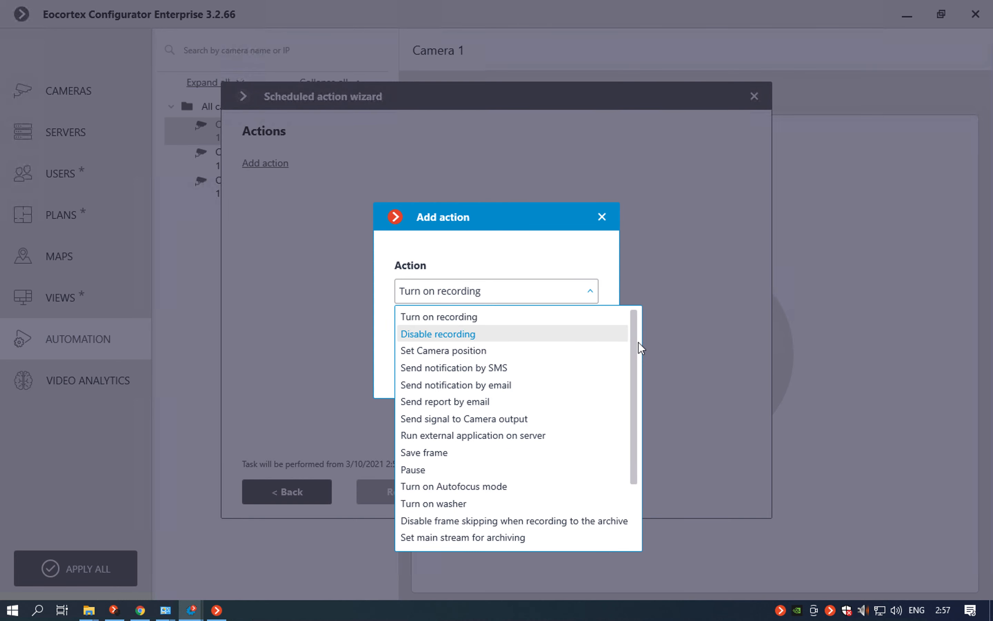
left_click_drag(636, 349, 653, 455)
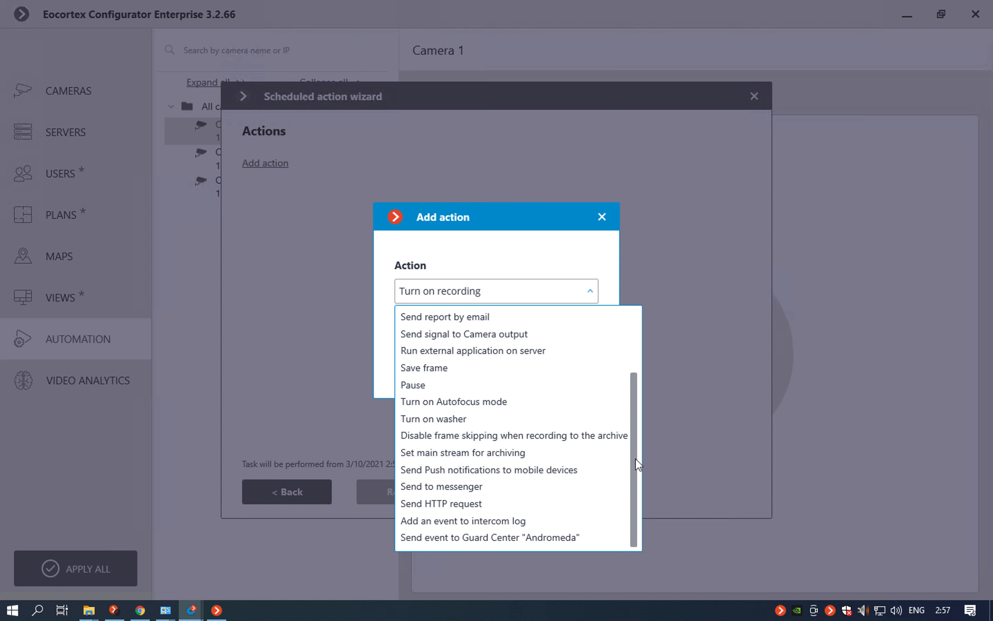
left_click_drag(631, 448, 623, 364)
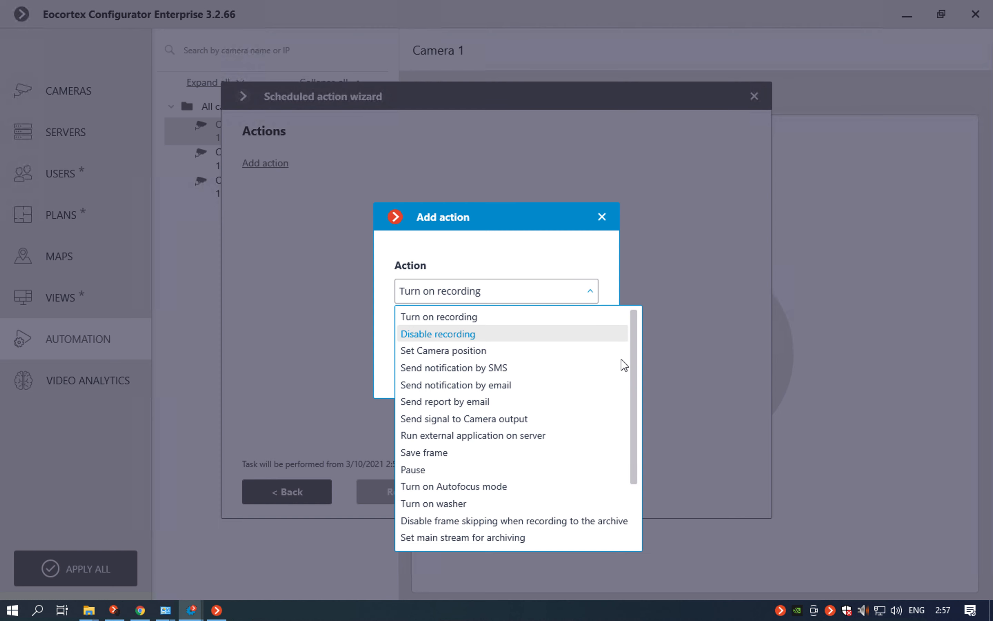
left_click(432, 453)
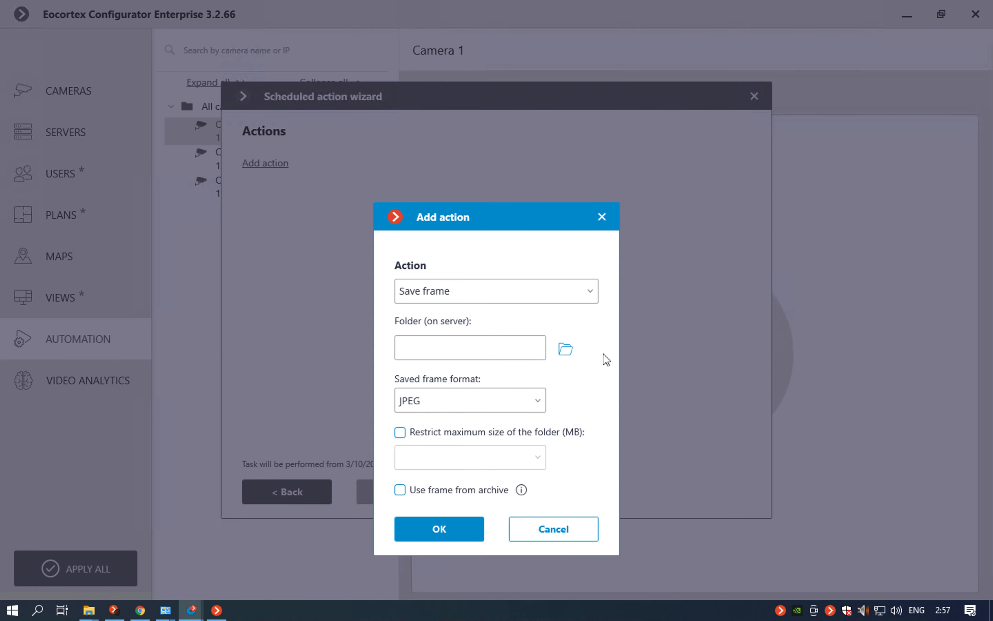
- Save frames to the desktop folder in JPEG format, then finish creating the scheduled task
left_click(567, 351)
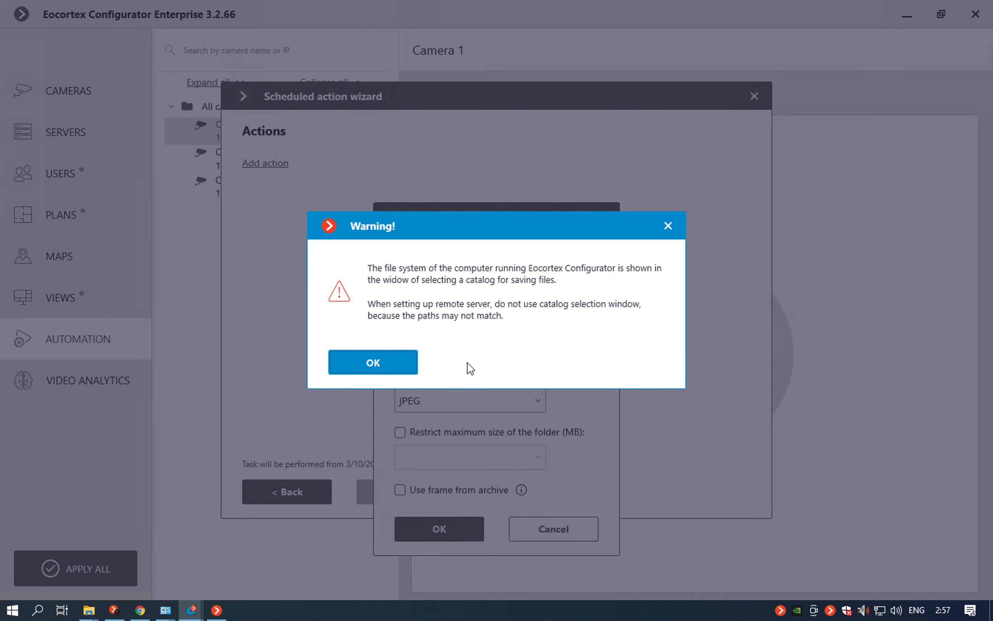
left_click(393, 361)
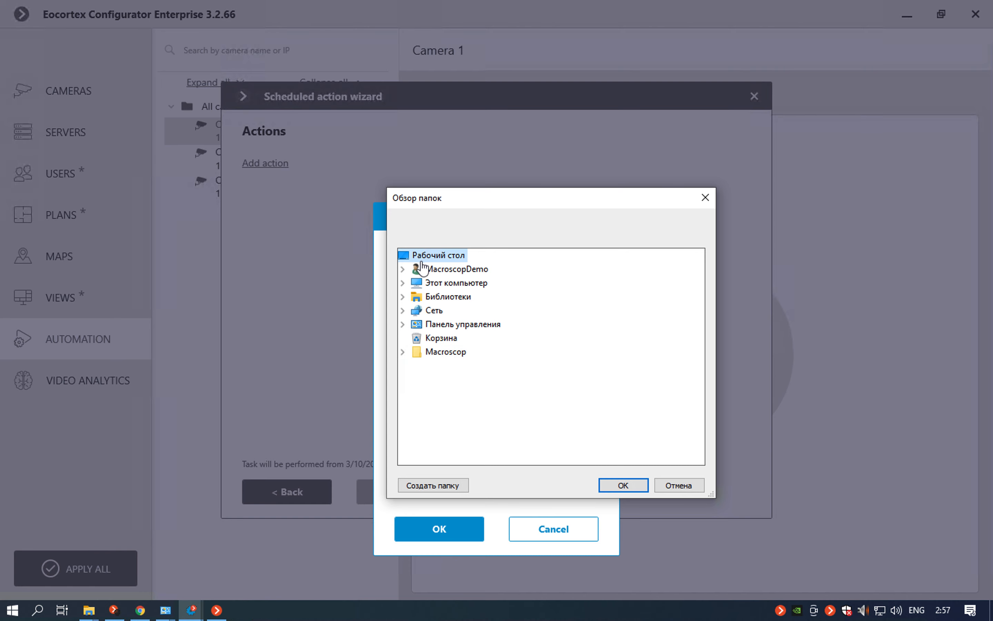
left_click(623, 485)
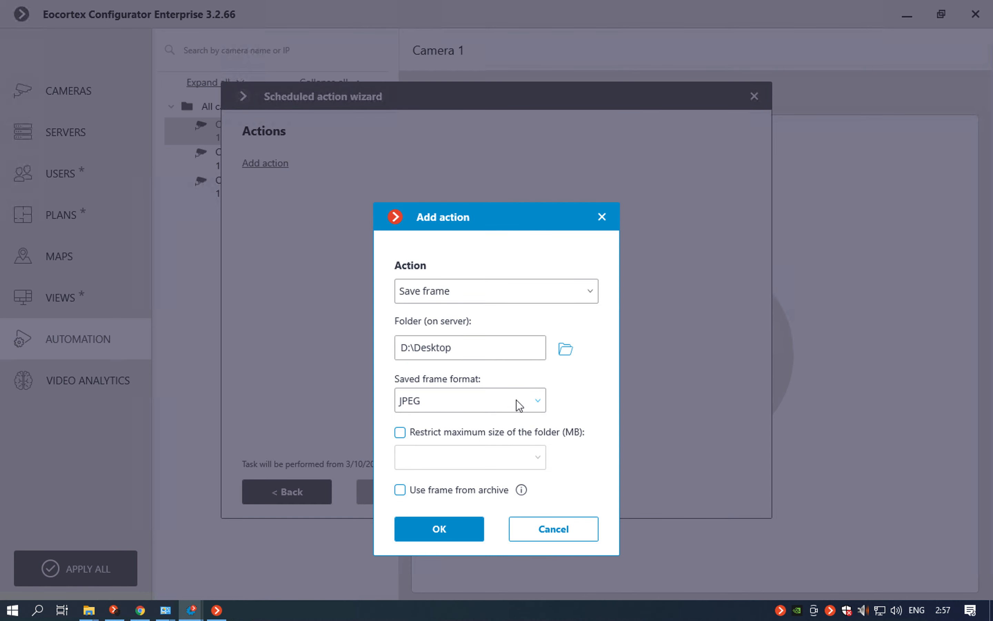
left_click(529, 404)
left_click(531, 404)
left_click(449, 531)
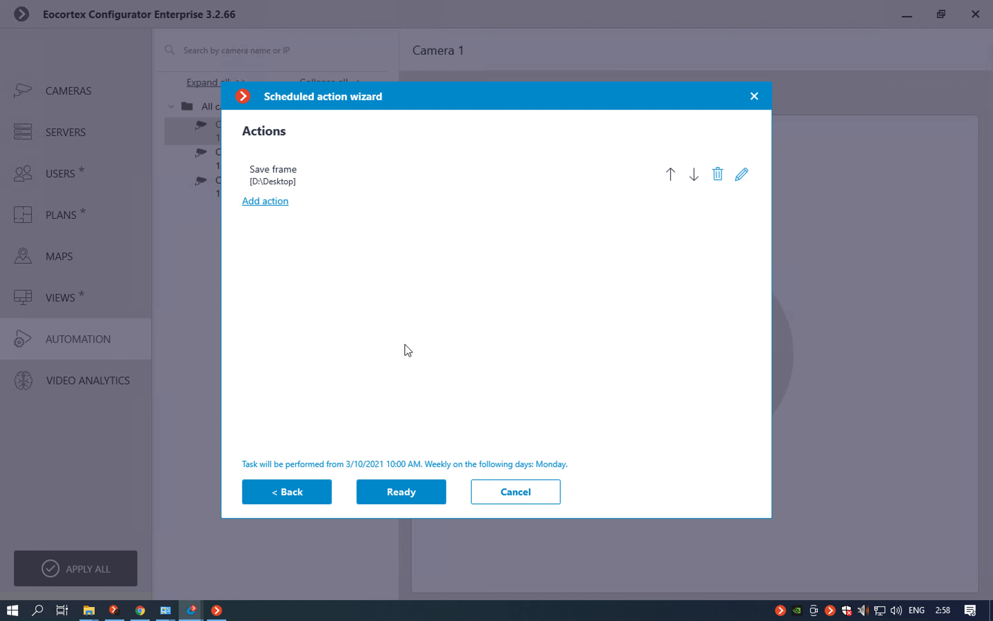
left_click(429, 489)
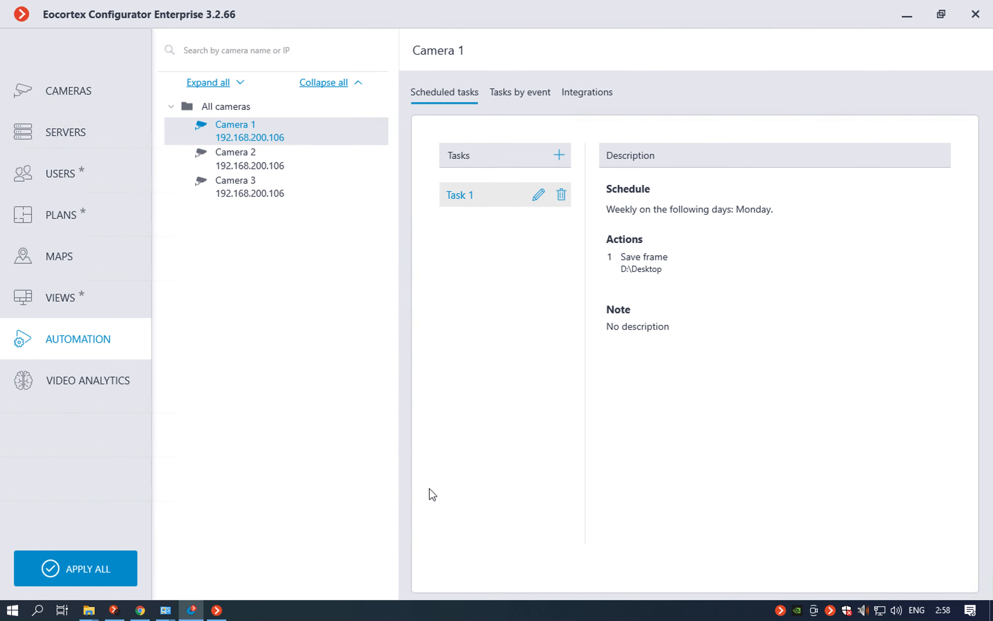
- Examine Camera 2's tasks on system events, including No connected camera and Tracking event
left_click(246, 168)
left_click(241, 140)
left_click(257, 164)
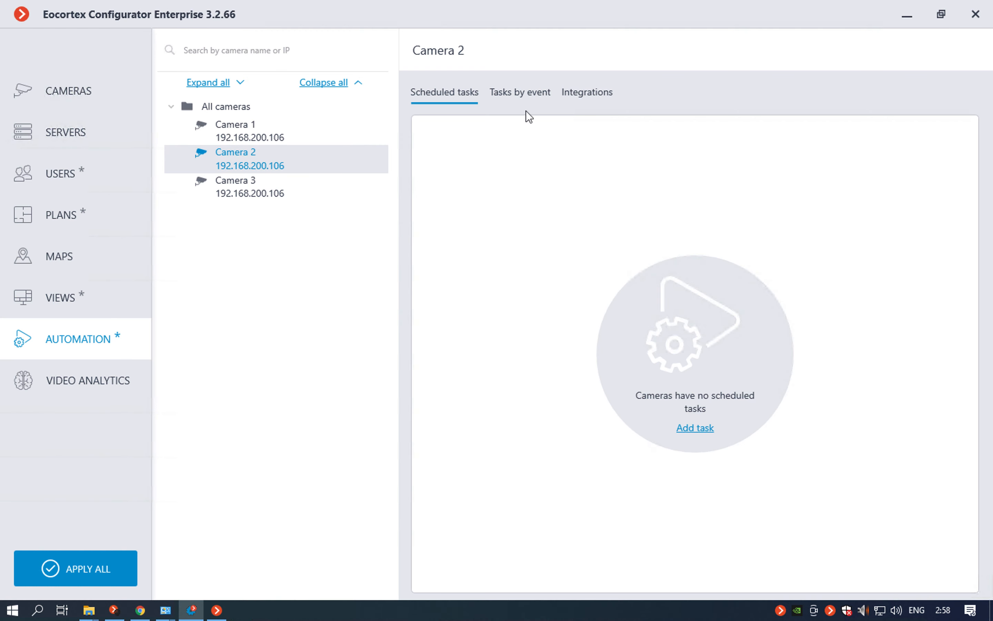
left_click(521, 92)
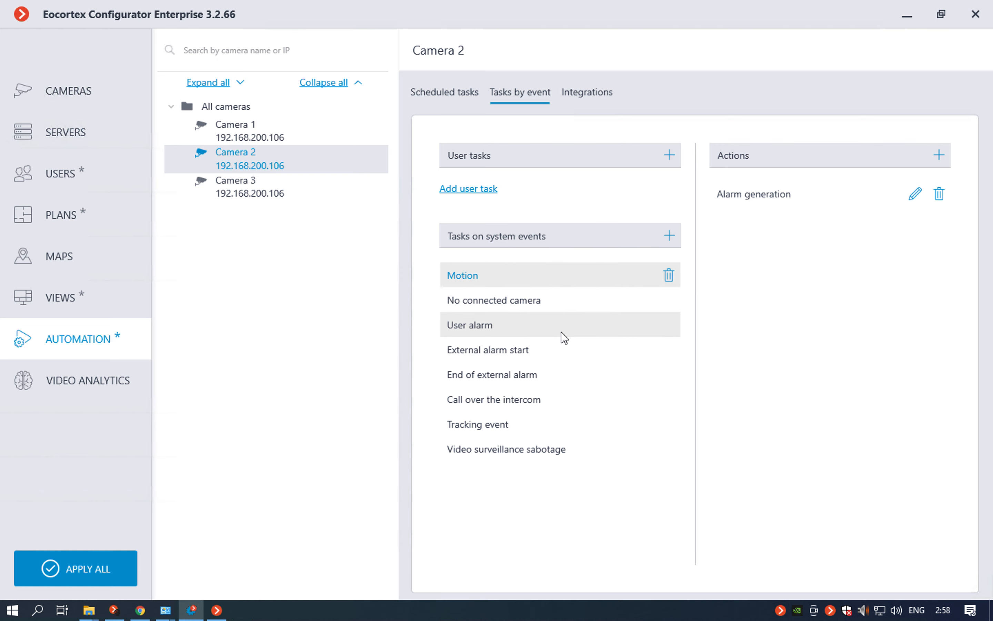
left_click(492, 303)
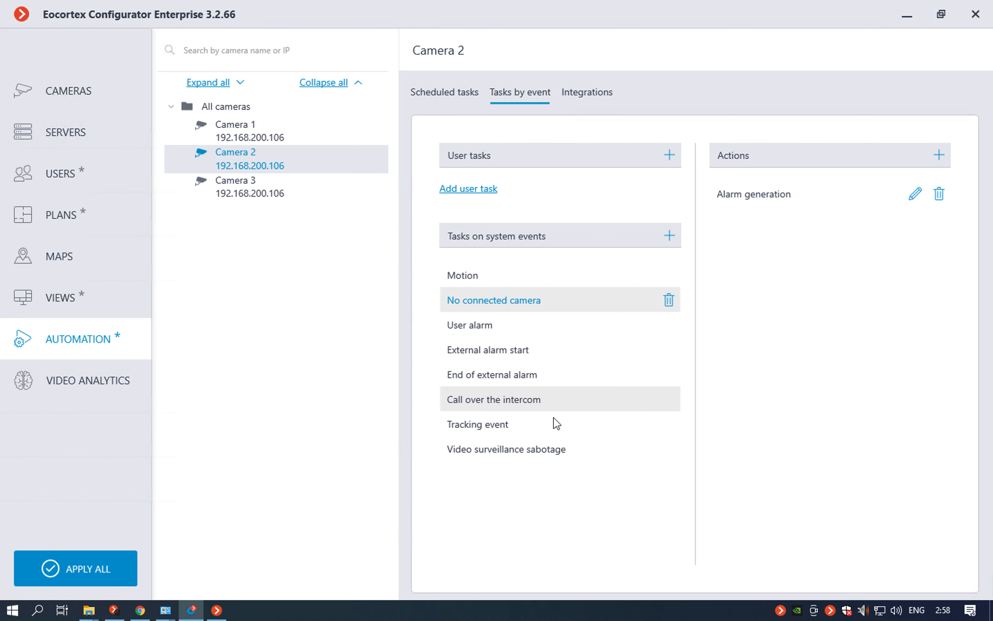
left_click(502, 429)
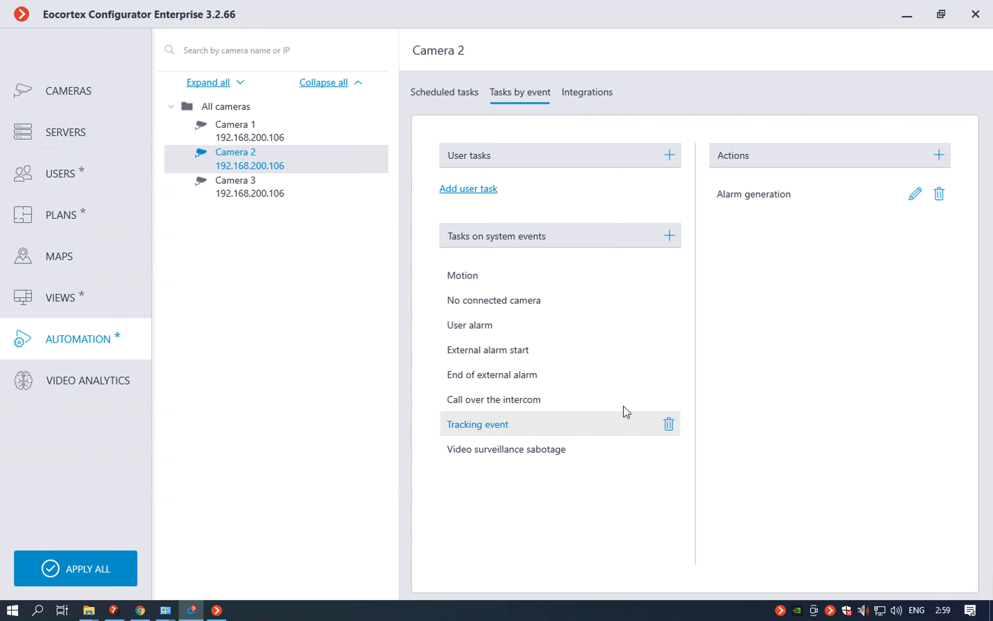
- Add a Send signal to Camera output action for Camera 2's Tracking event and open its settings
left_click(940, 157)
left_click(507, 327)
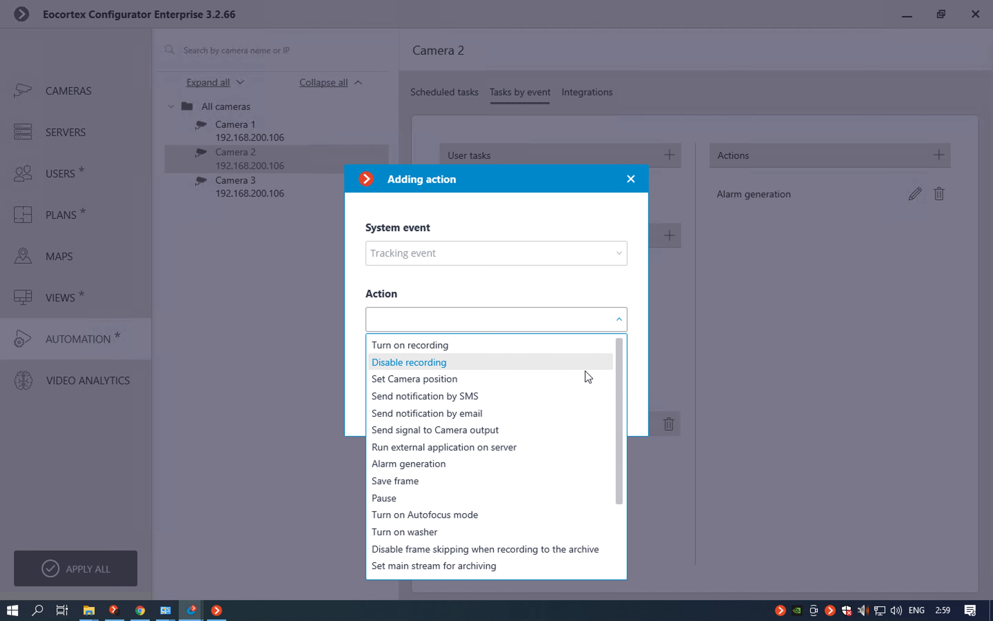
left_click(468, 432)
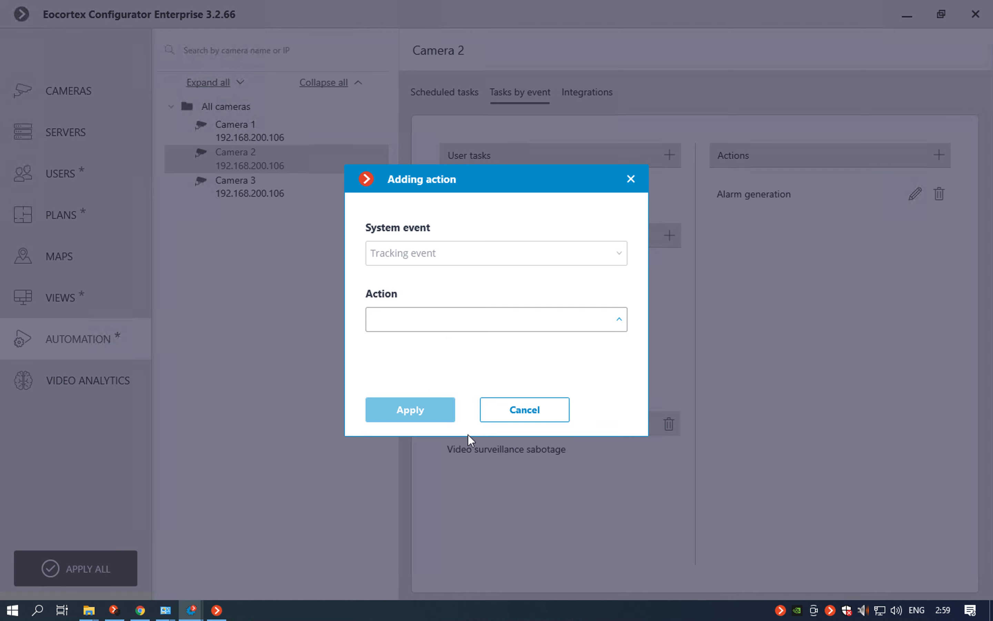
left_click(419, 401)
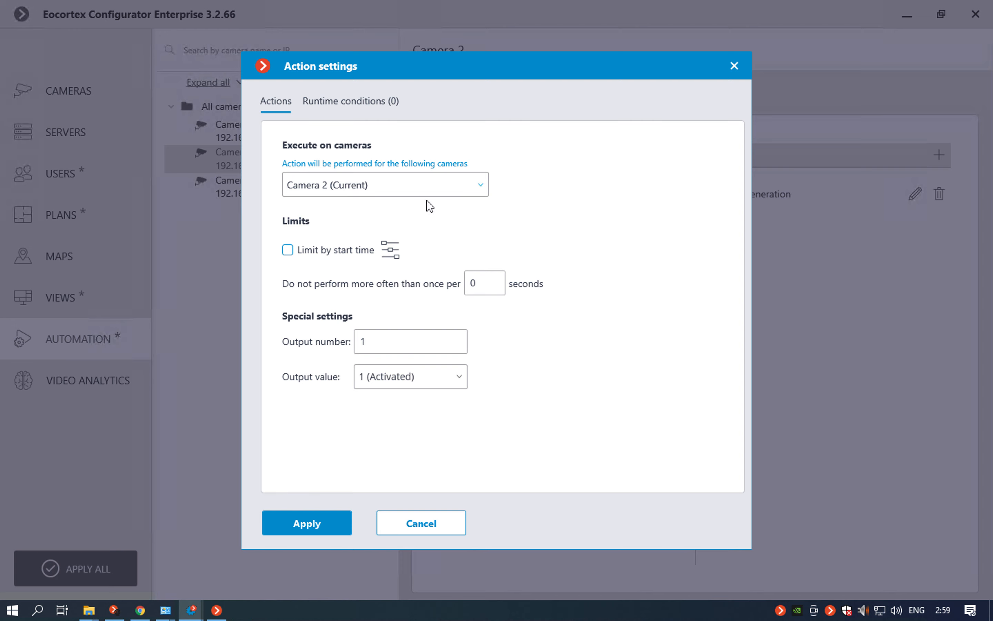
- Enable the start-time limit, view its weekly schedule, and restrict the action to once per 10 seconds
left_click(288, 250)
left_click(394, 250)
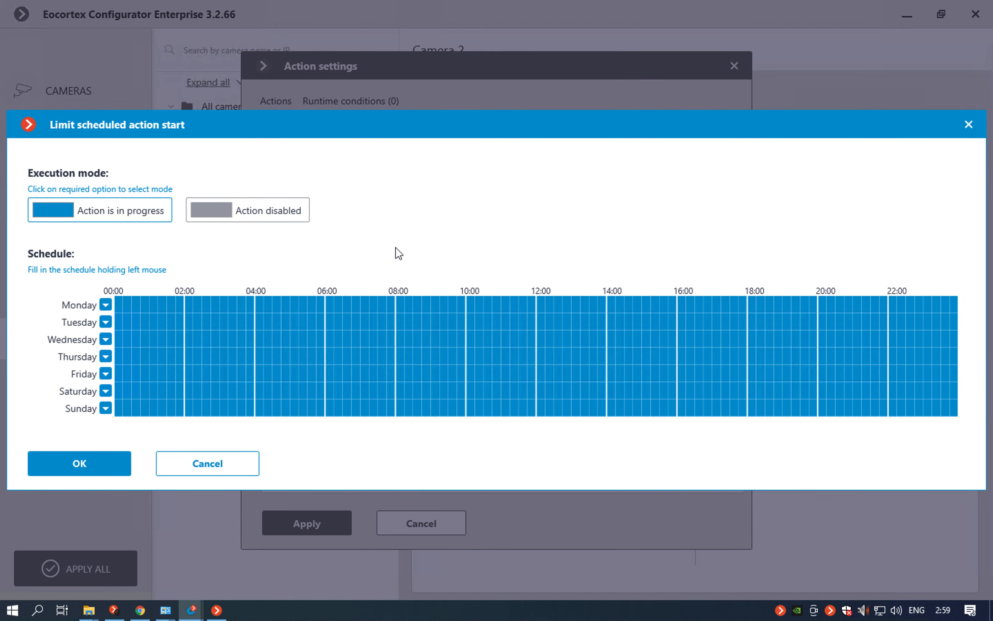
left_click(969, 125)
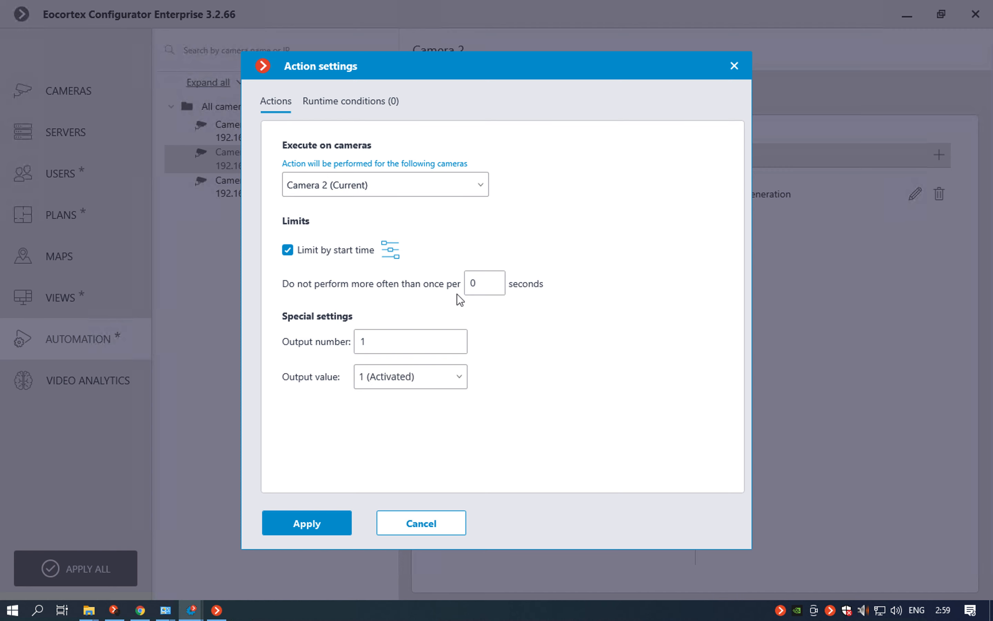
double_click(482, 286)
key("BackSpace")
type("10")
- Add a runtime condition requiring the Zone attribute to equal Alarm in the zone
left_click(347, 106)
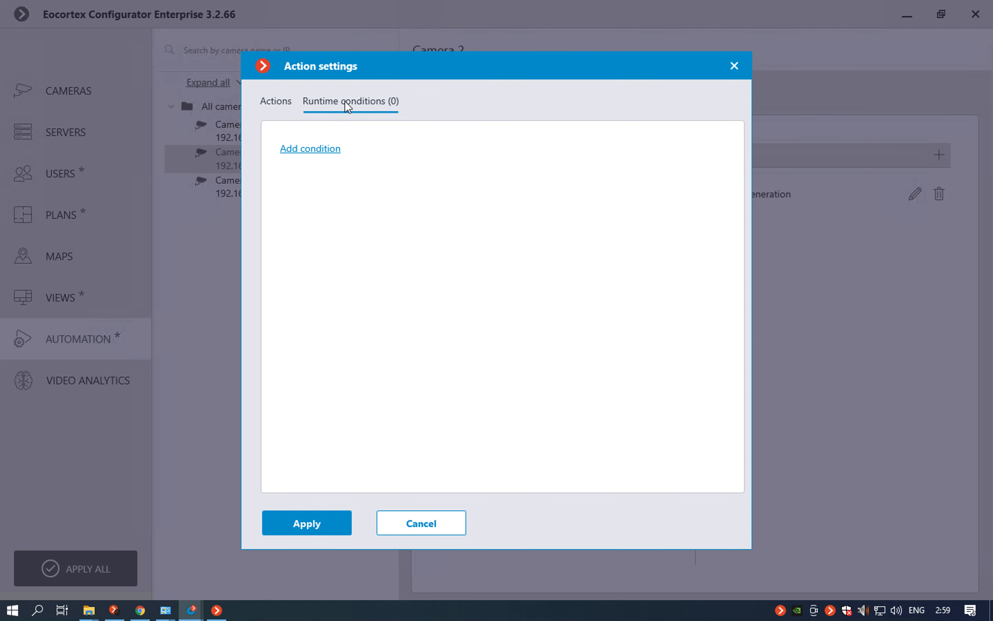
left_click(330, 149)
left_click(342, 165)
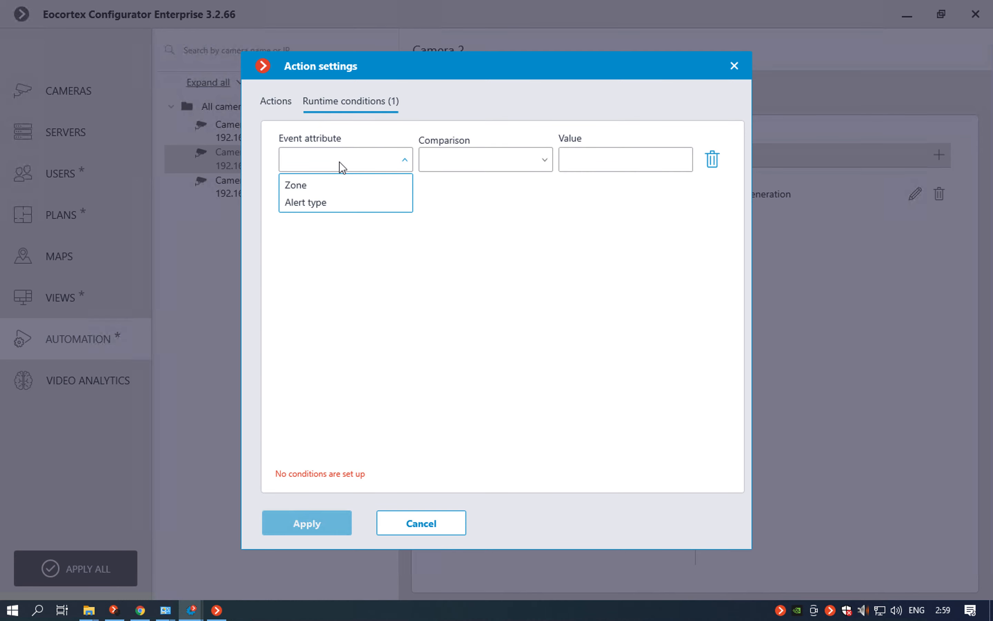
left_click(323, 185)
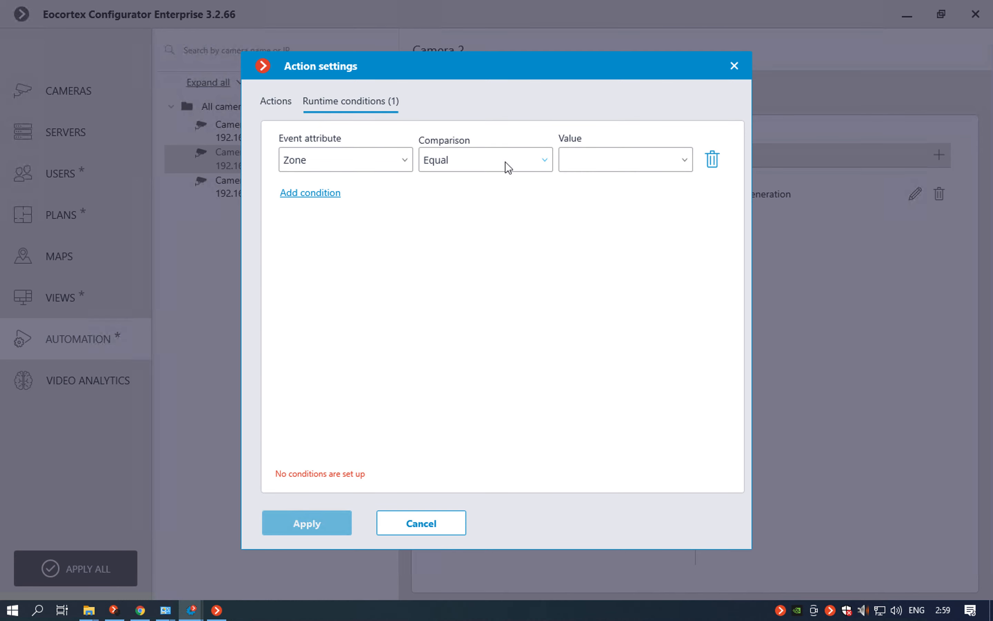
left_click(607, 163)
left_click(600, 187)
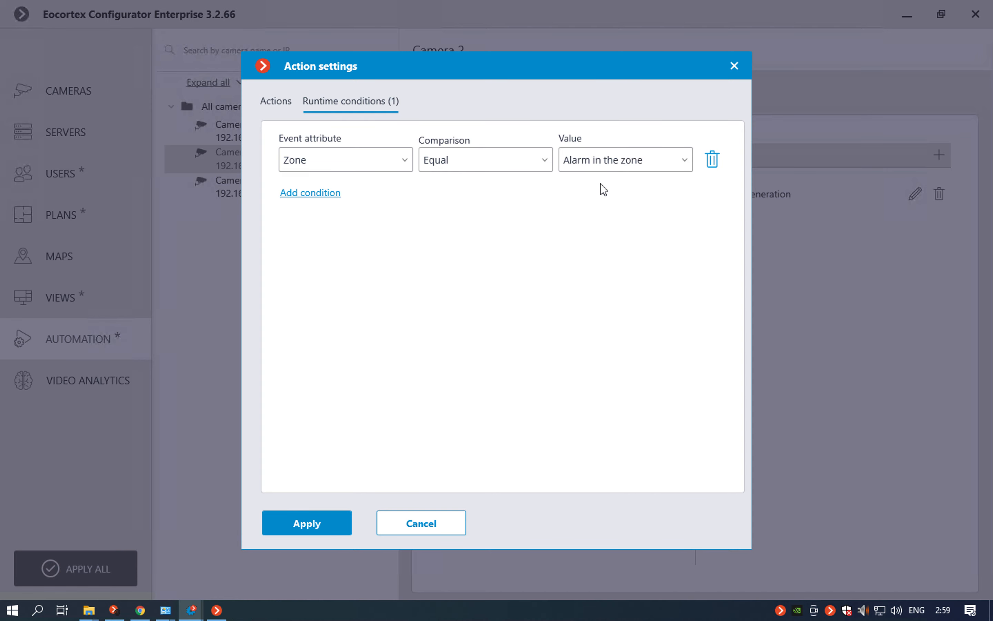
- Change the runtime condition to Alert type equal to Line intersection, then close the action settings without applying them
left_click(375, 166)
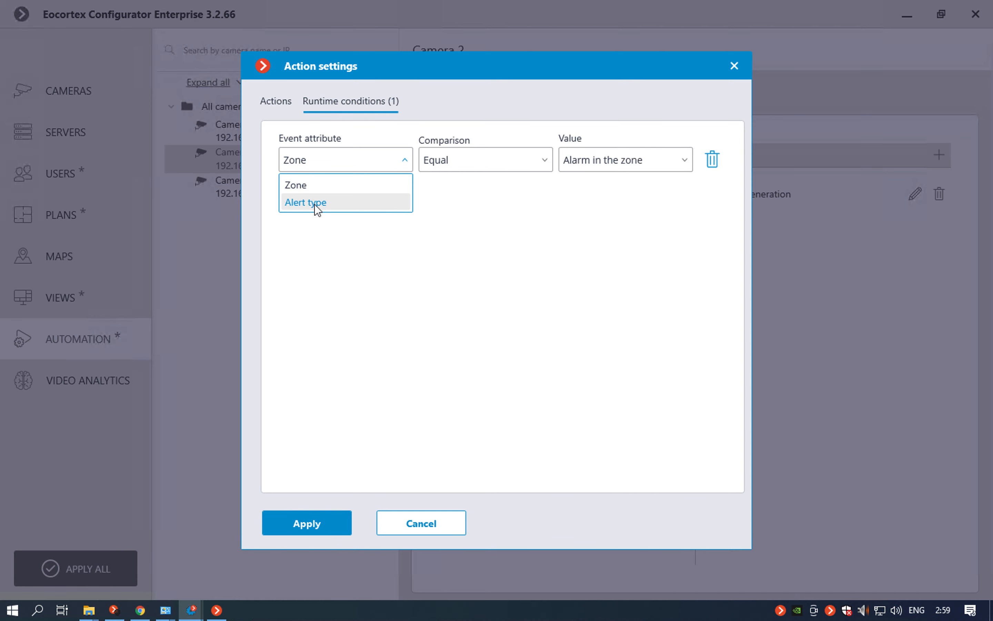
left_click(315, 205)
left_click(593, 166)
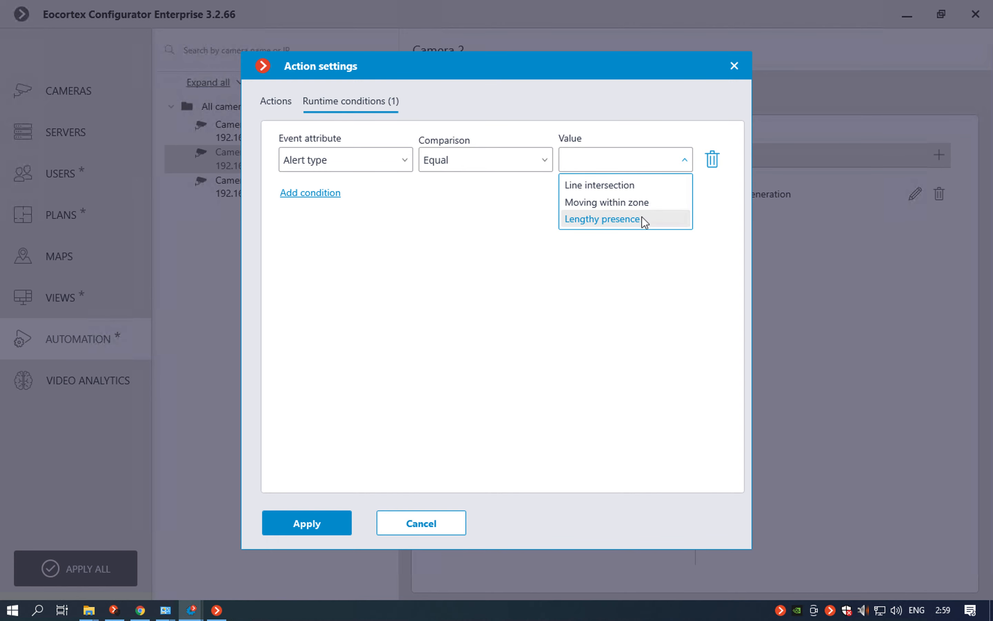
left_click(627, 187)
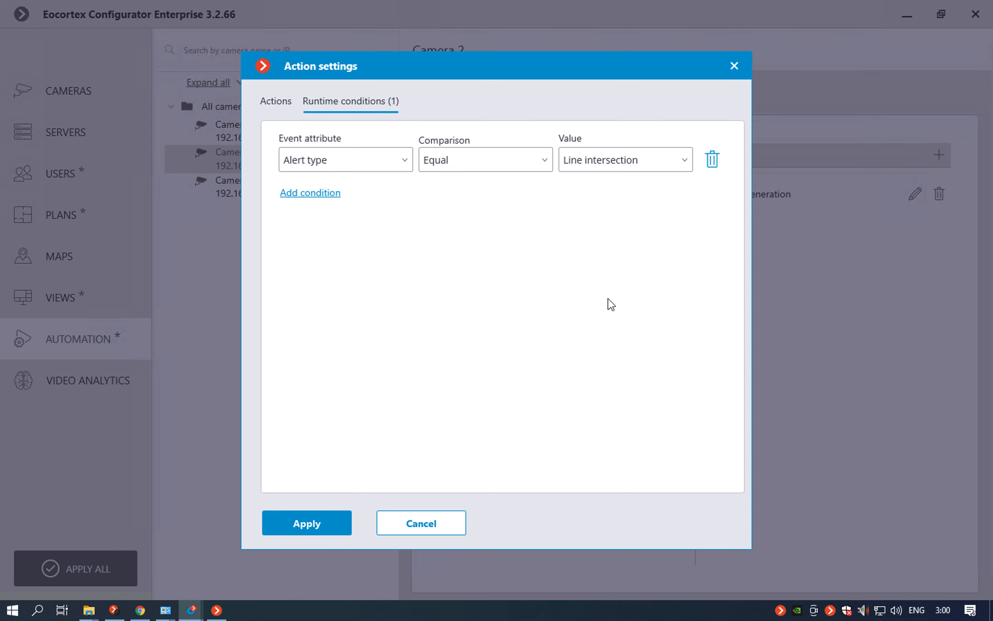
left_click(737, 64)
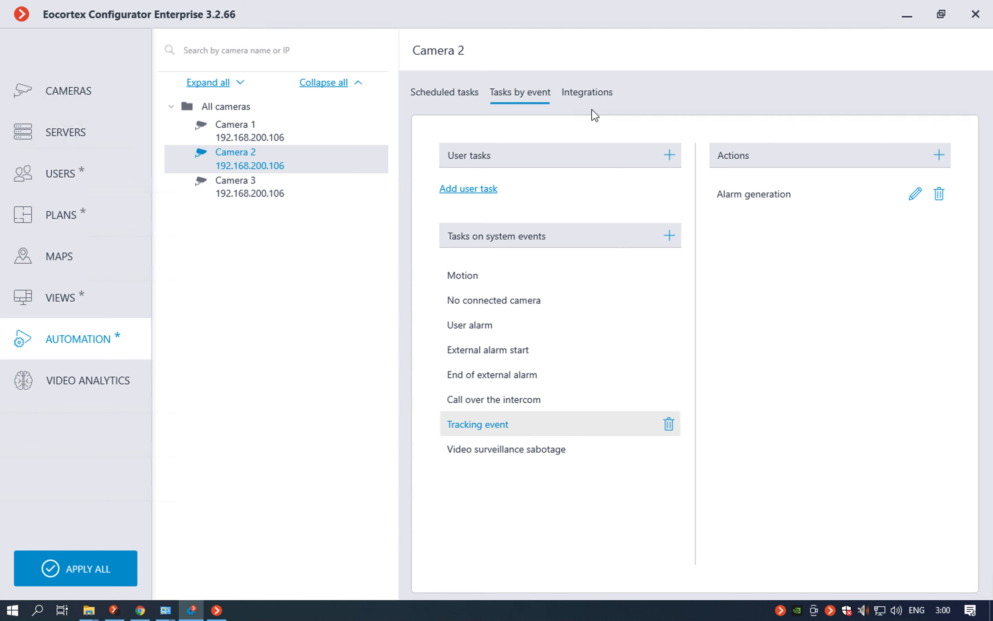
- View the external system integrations available for Camera 2
left_click(592, 93)
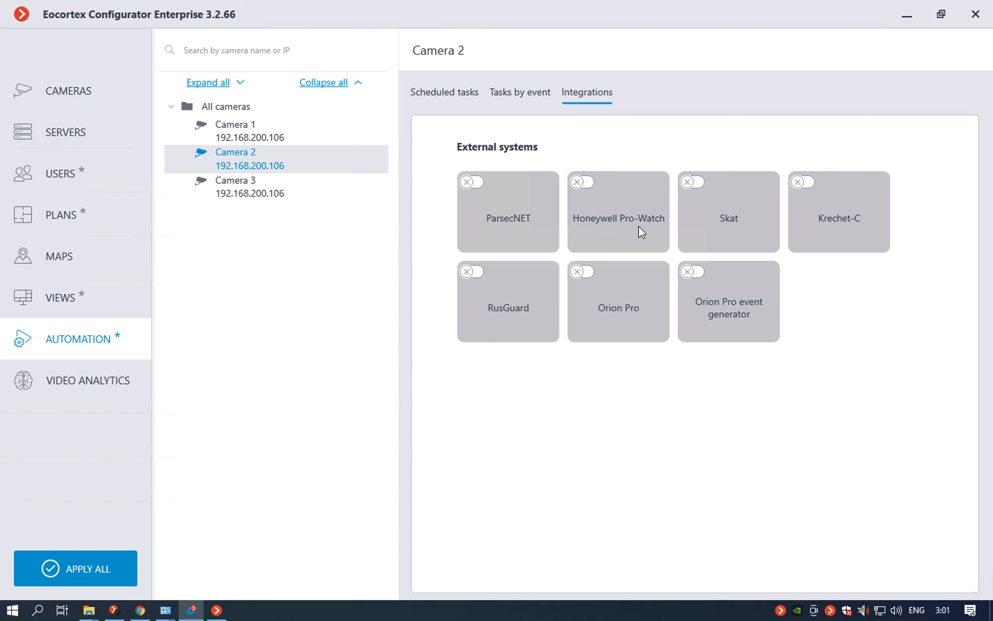
- Enable the Honeywell Pro-Watch integration for Camera 2, view its connection and device settings, and close them without saving
left_click(582, 183)
left_click(658, 186)
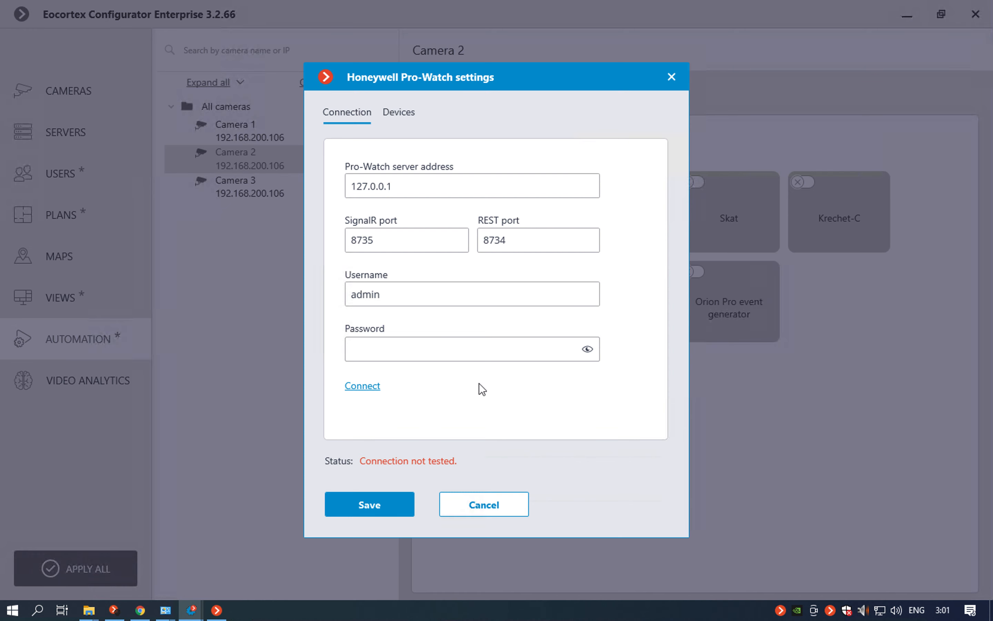
left_click(394, 114)
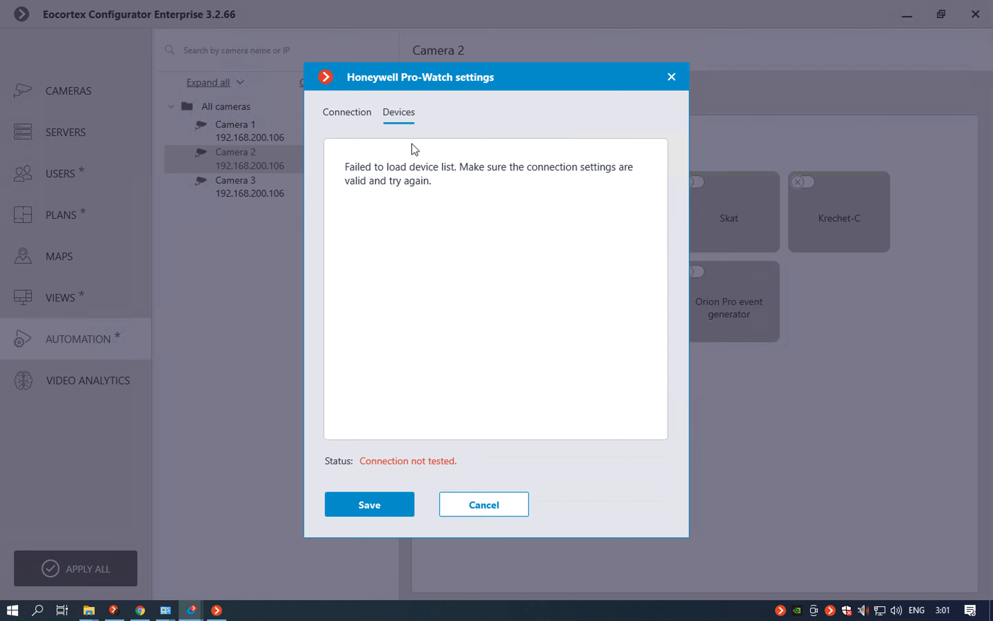
left_click(351, 116)
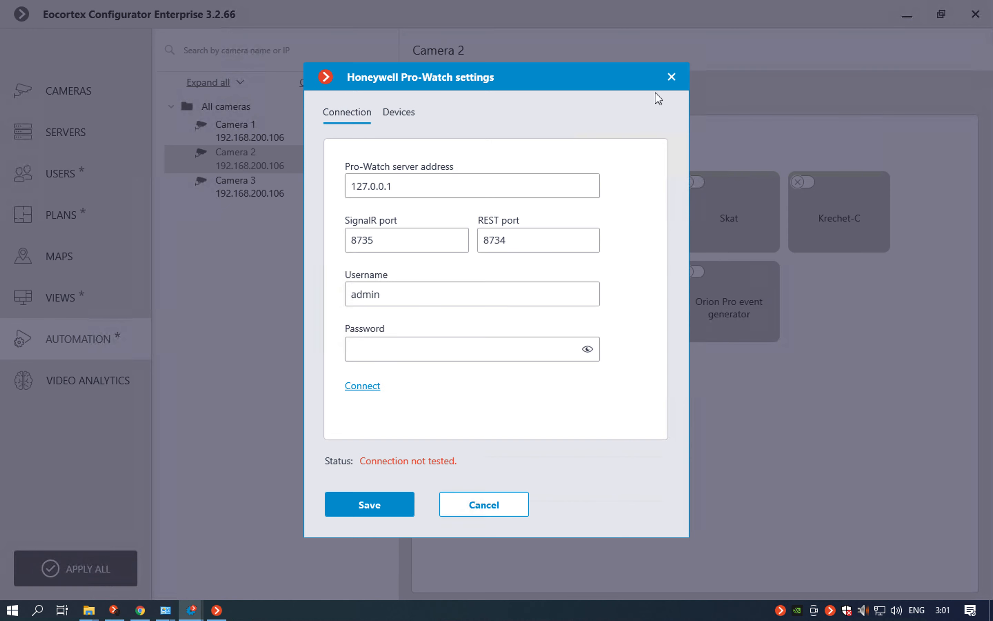
left_click(675, 81)
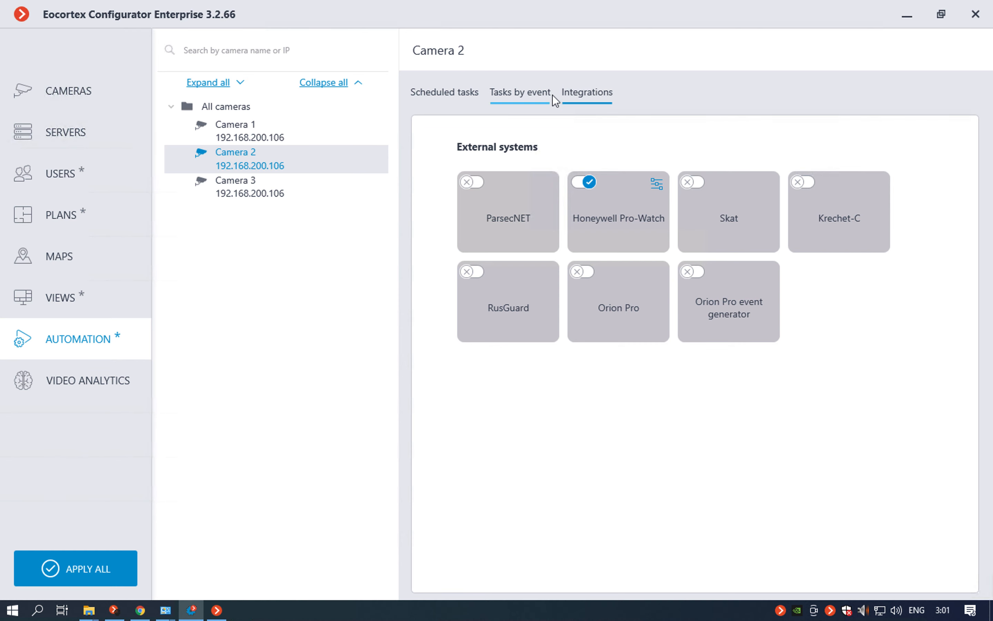
- Add an event-based user task named test with the action Send signal to Camera output, closing its action settings without applying them
left_click(534, 95)
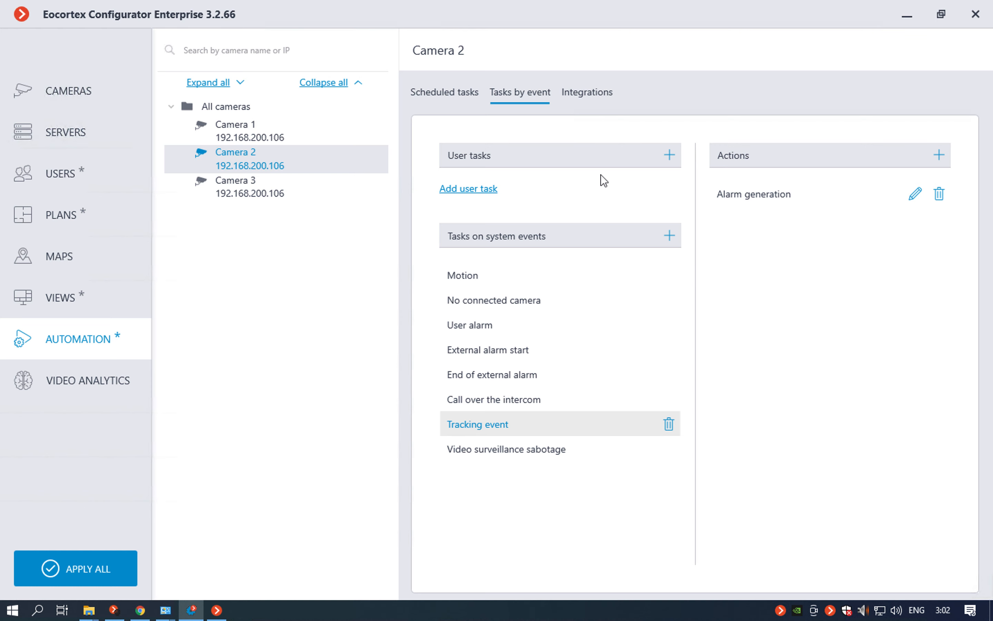
left_click(484, 190)
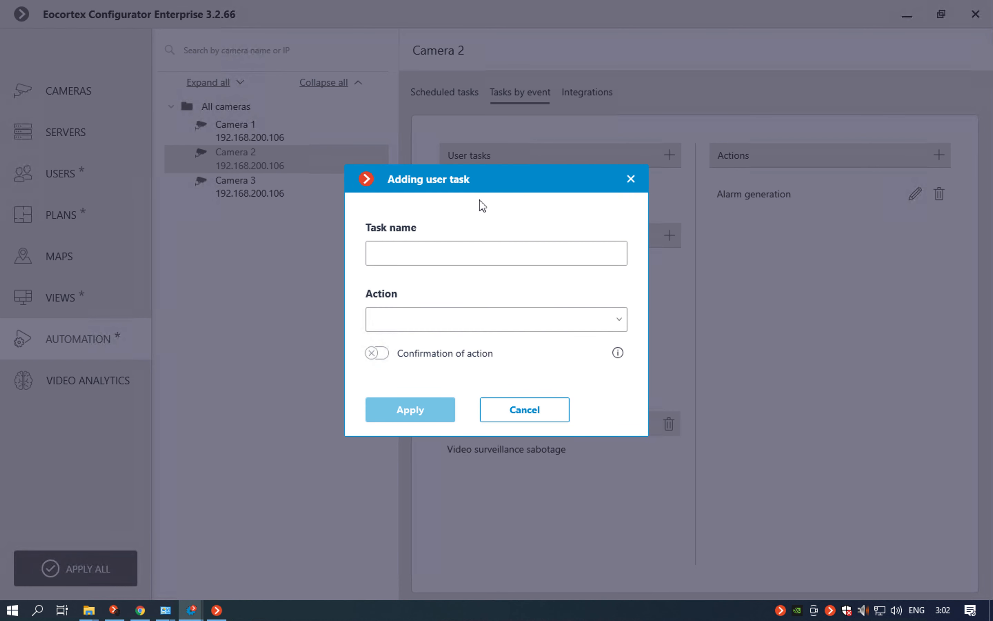
left_click(439, 257)
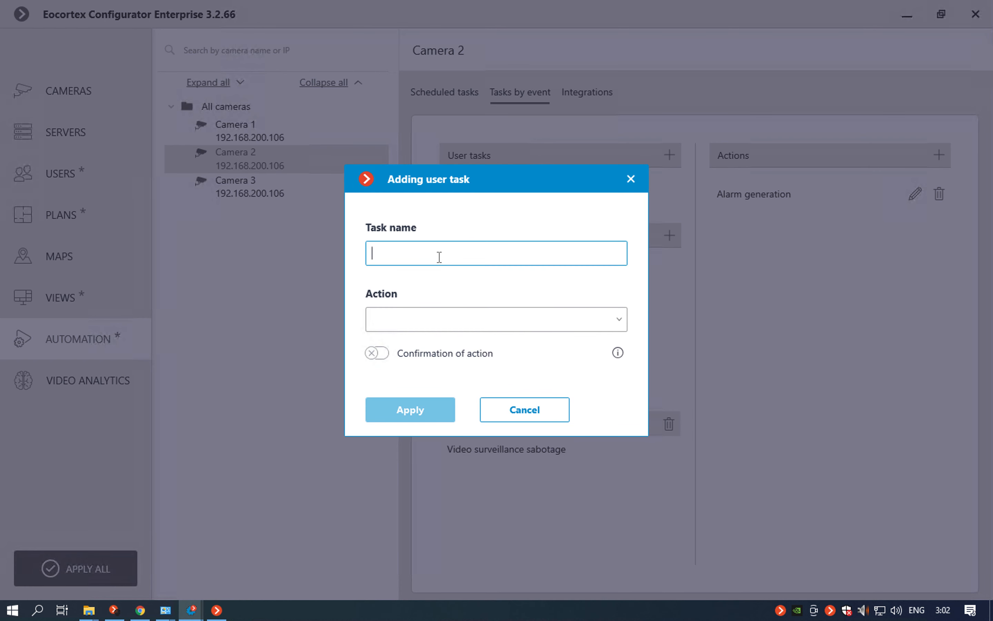
type("test")
left_click(509, 319)
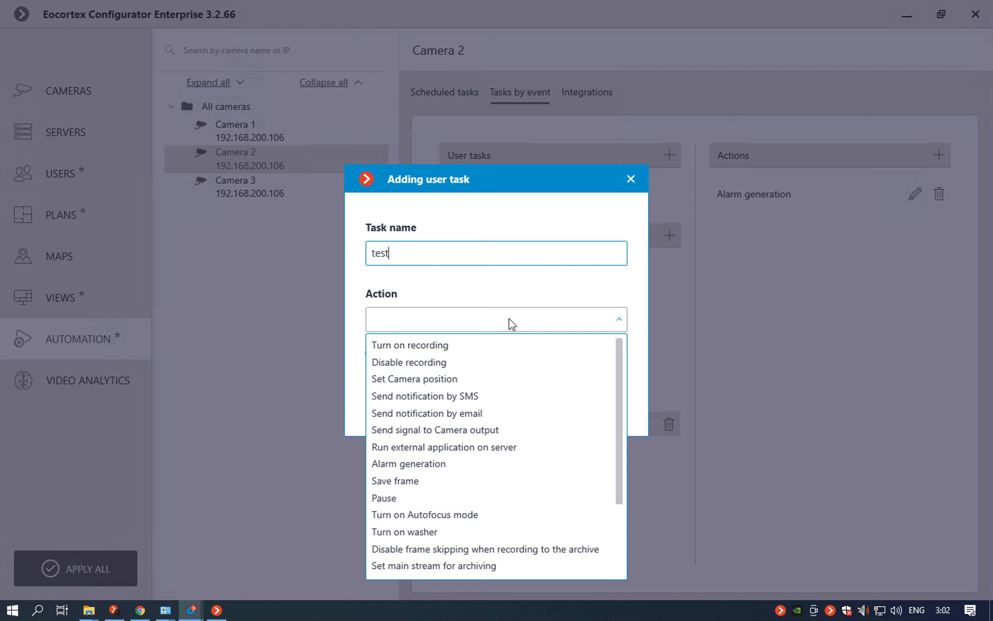
left_click(431, 428)
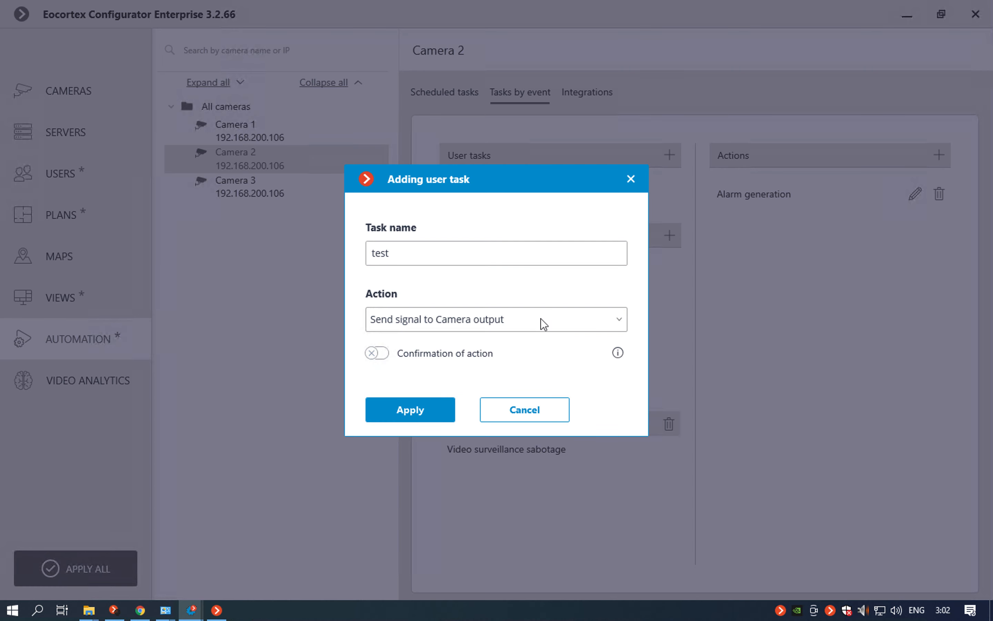
mouse_move(618, 359)
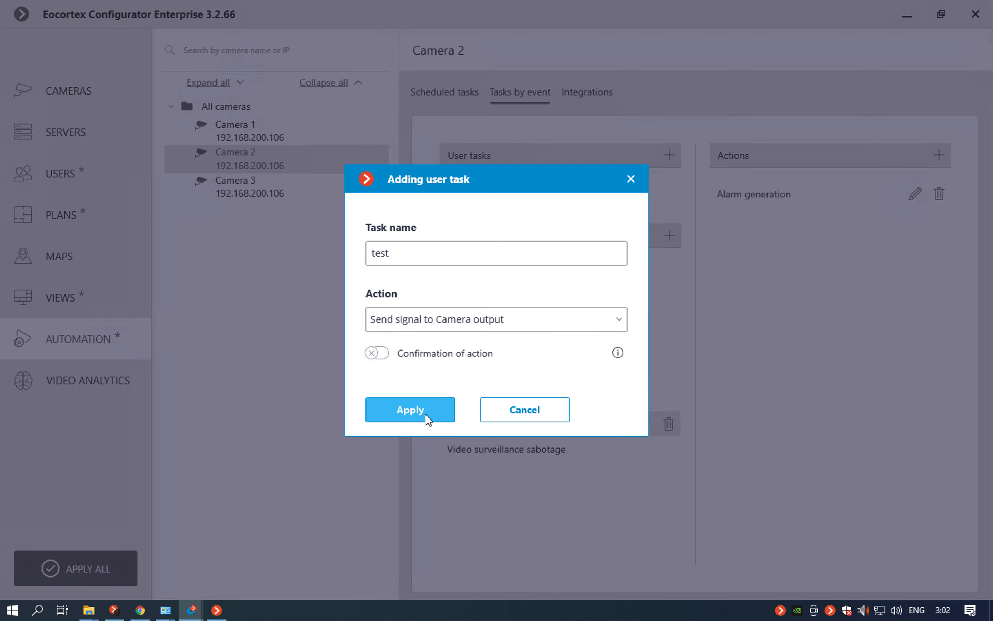
left_click(411, 409)
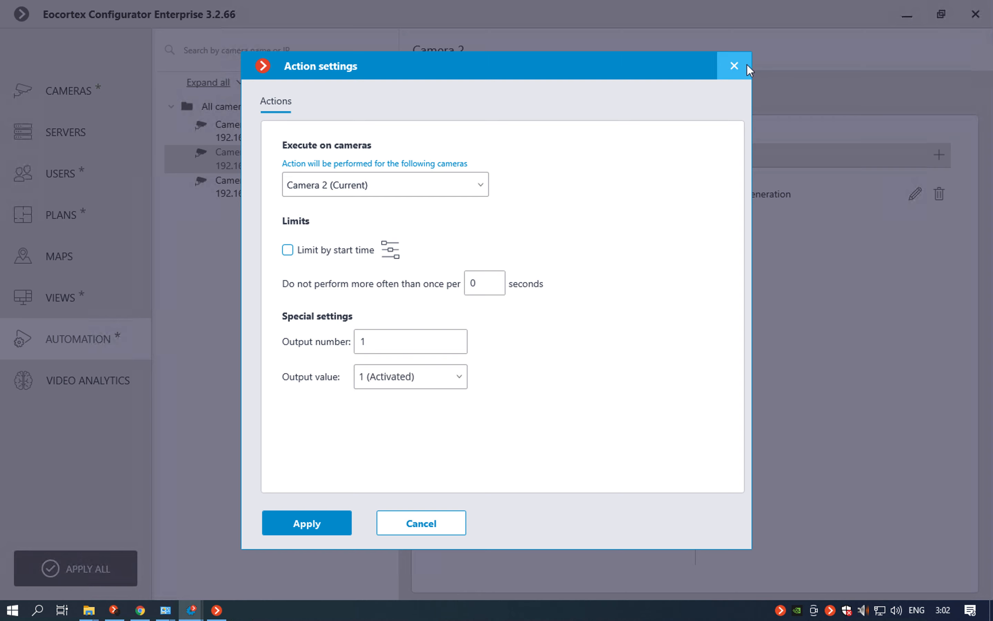
left_click(734, 67)
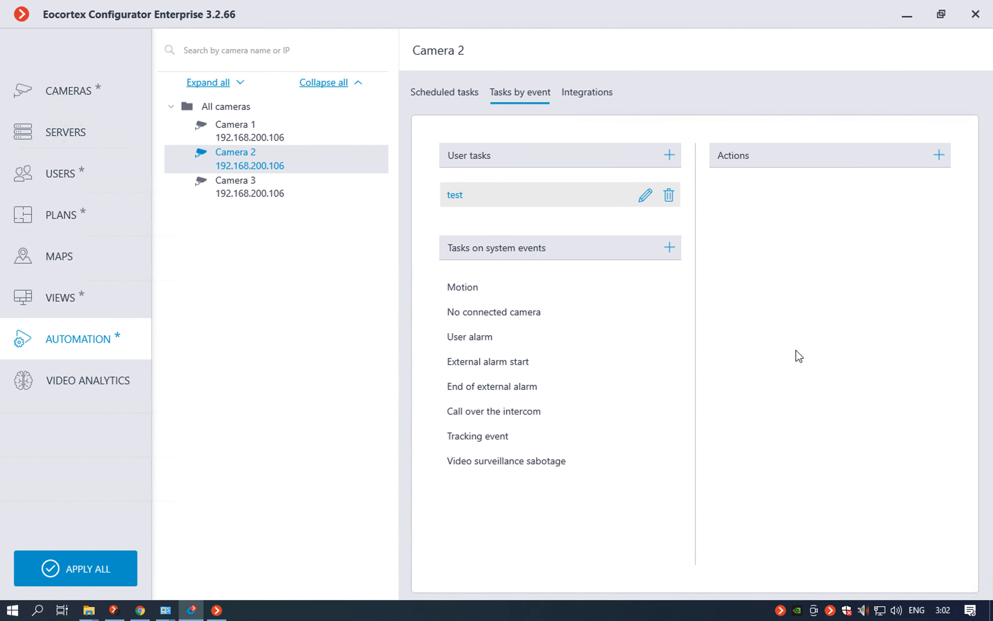